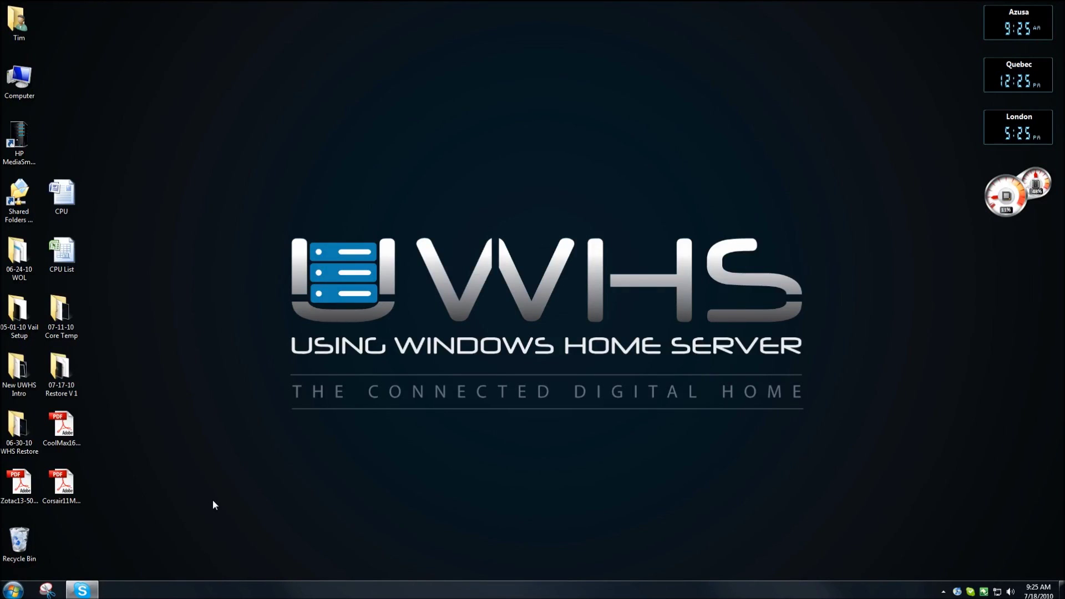
Open the ReadMe in Software > Home PC Restore CD, select its Microsoft download link, then close it
double_click(21, 213)
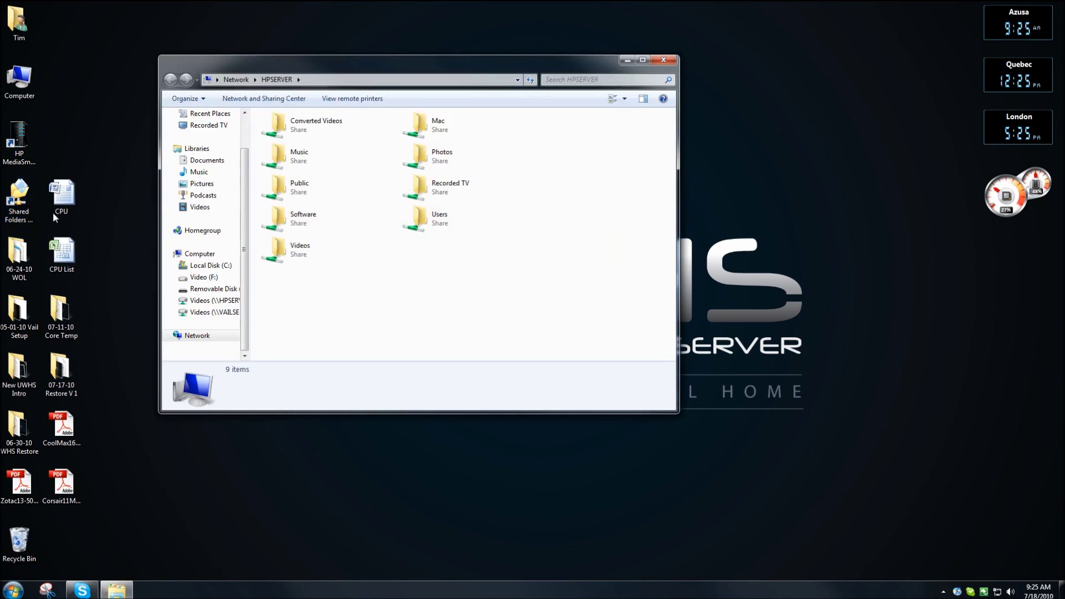
double_click(284, 224)
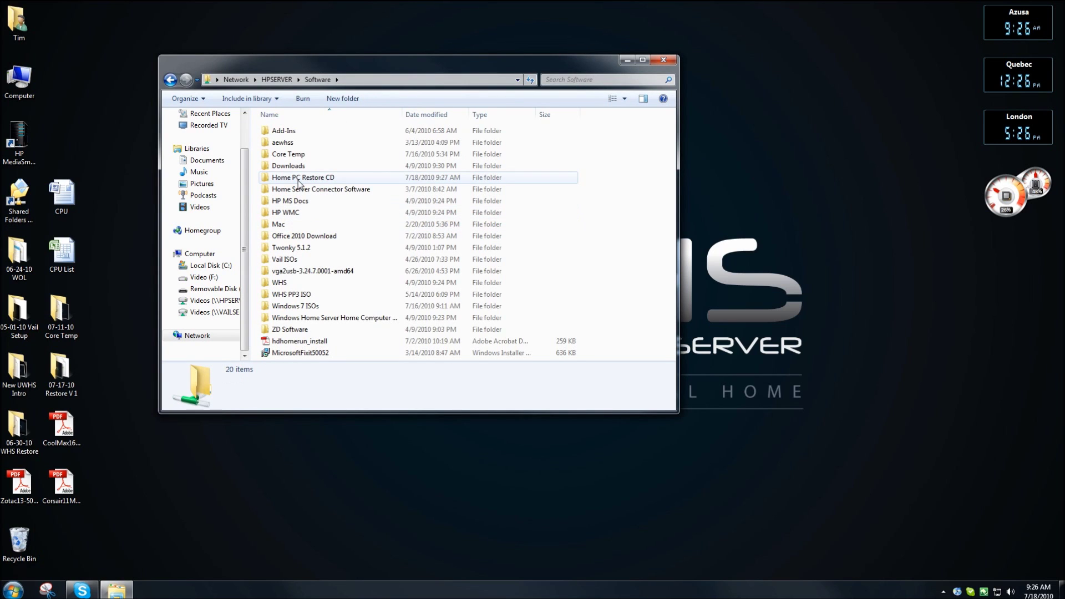
double_click(299, 178)
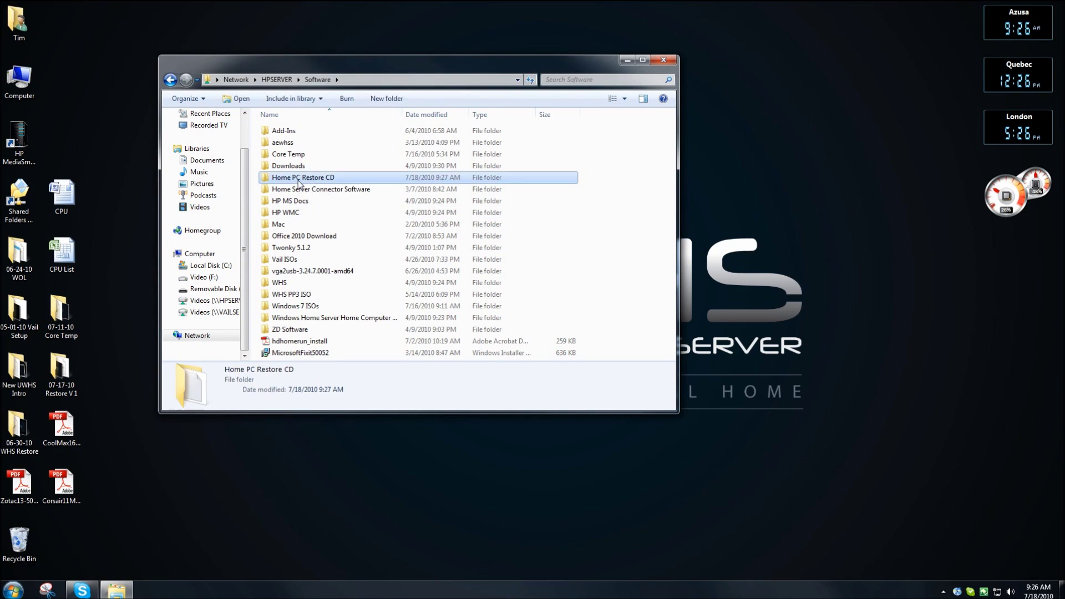
double_click(307, 133)
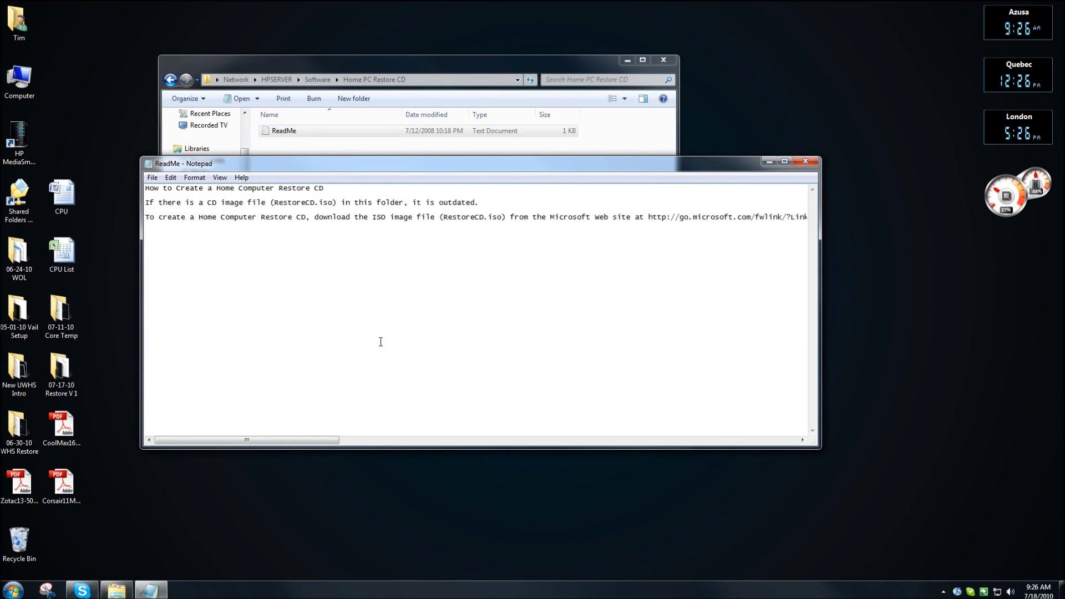
drag(412, 203, 472, 202)
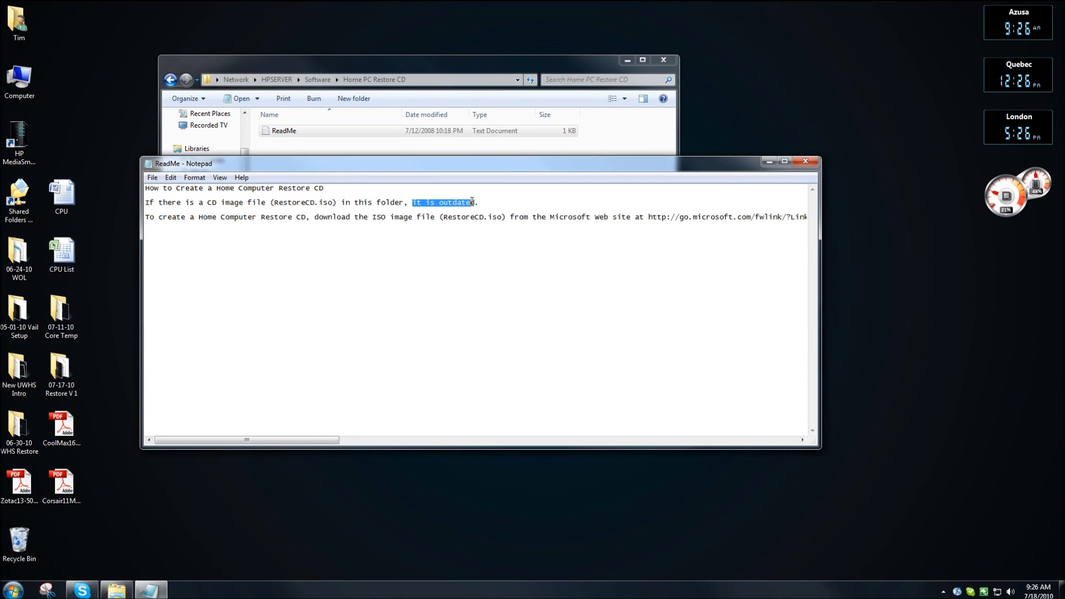
drag(306, 441, 354, 441)
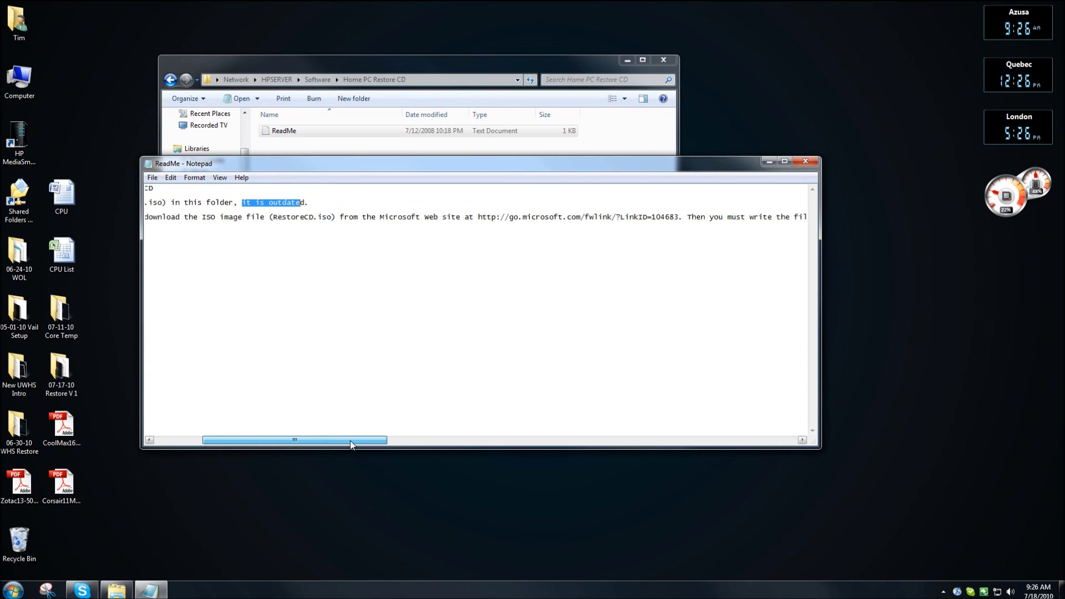
drag(679, 218, 478, 218)
key(ctrl+c)
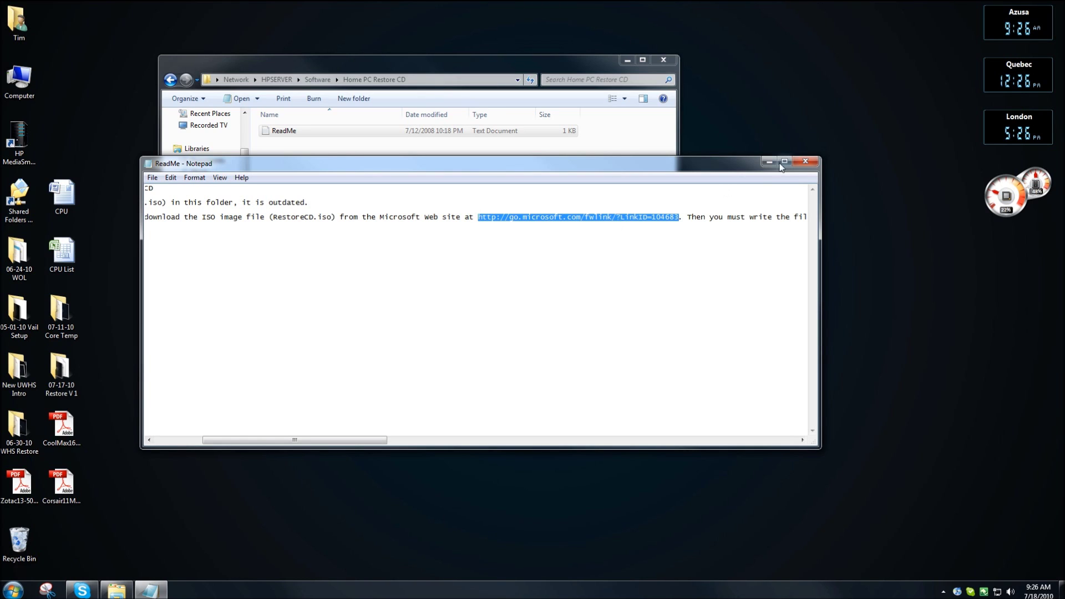
click(805, 162)
click(663, 61)
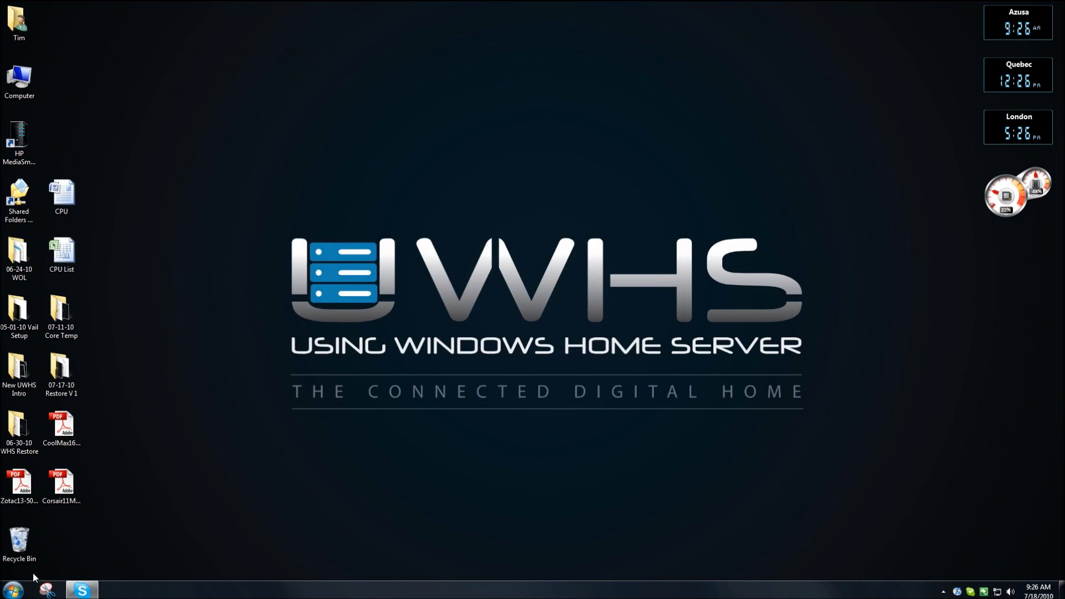
Launch Internet Explorer and go to the pasted go.microsoft.com Restore CD download link
click(14, 589)
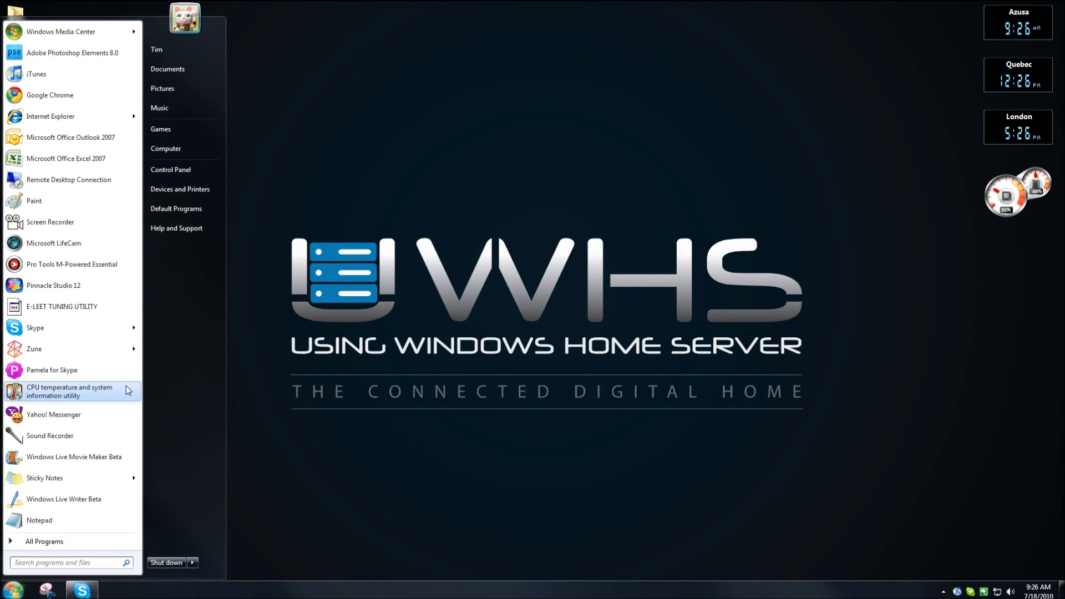
click(50, 117)
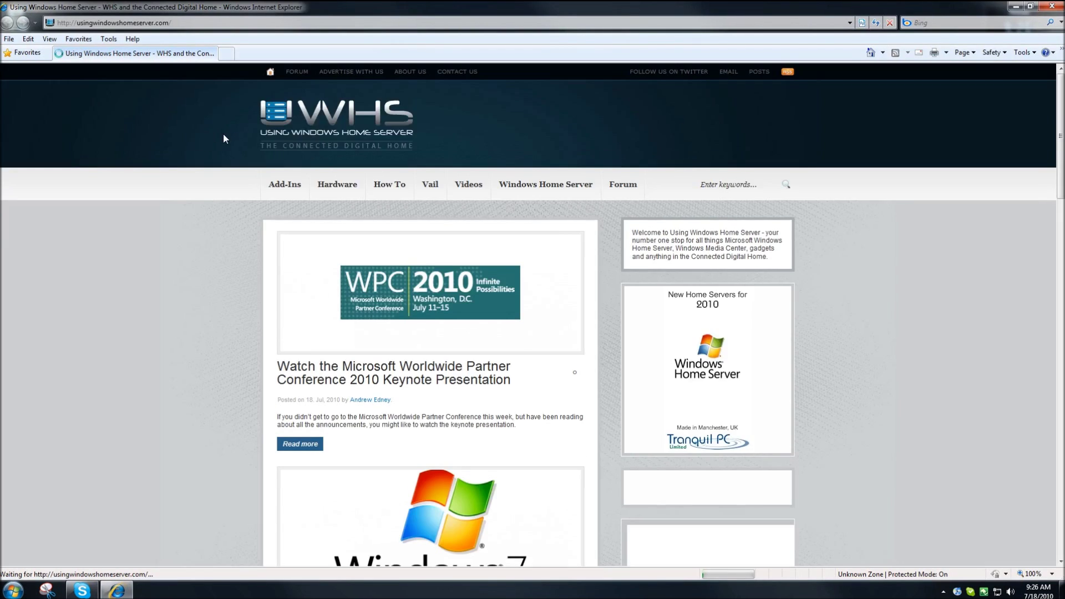
click(203, 23)
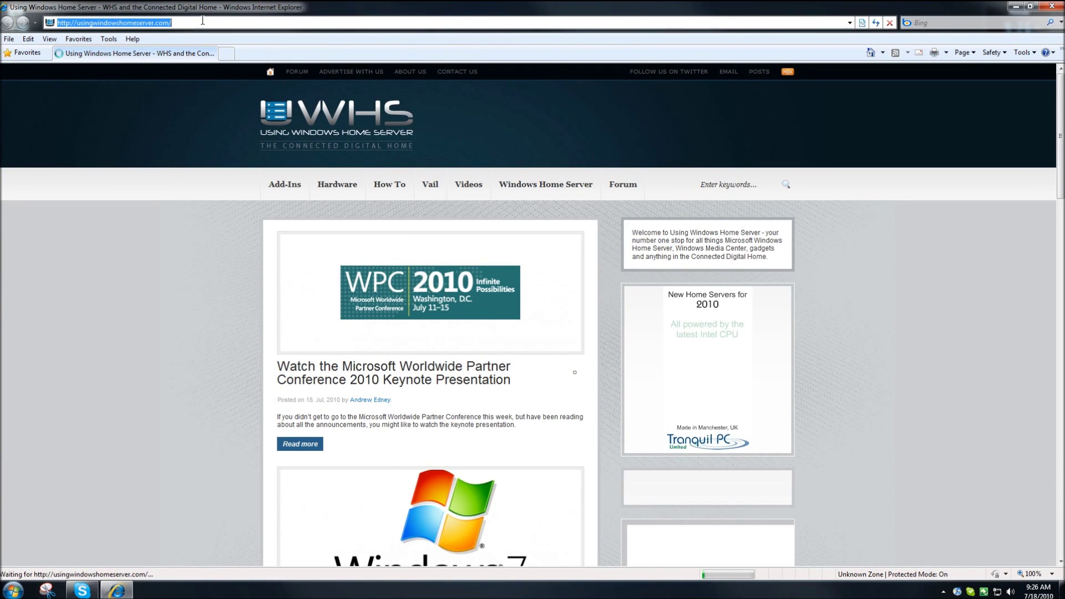
key(ctrl+v)
key(Return)
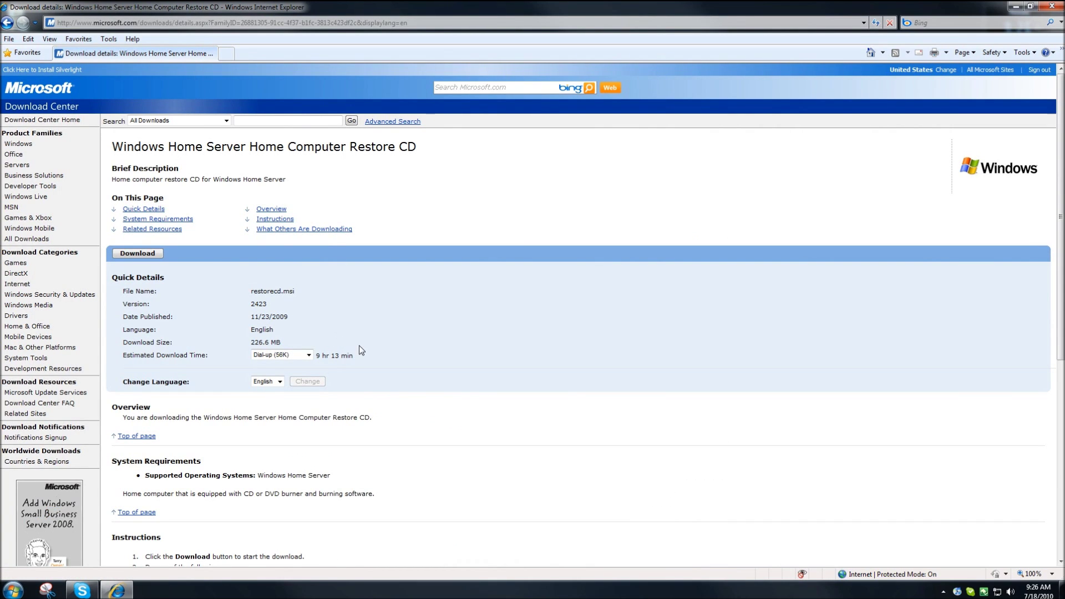
scroll(391, 356, down, 4)
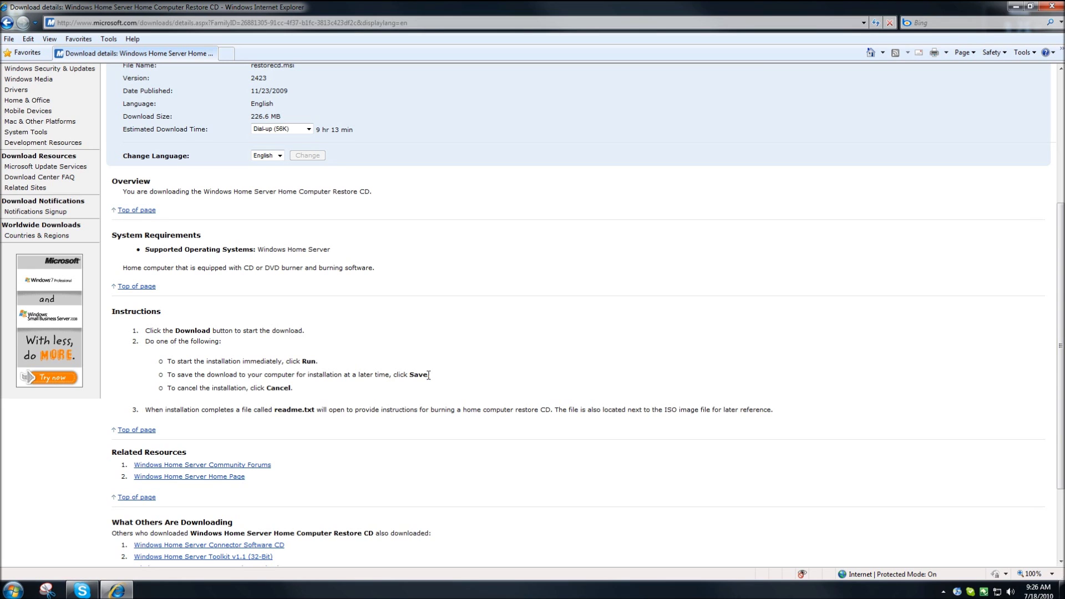
scroll(428, 375, up, 4)
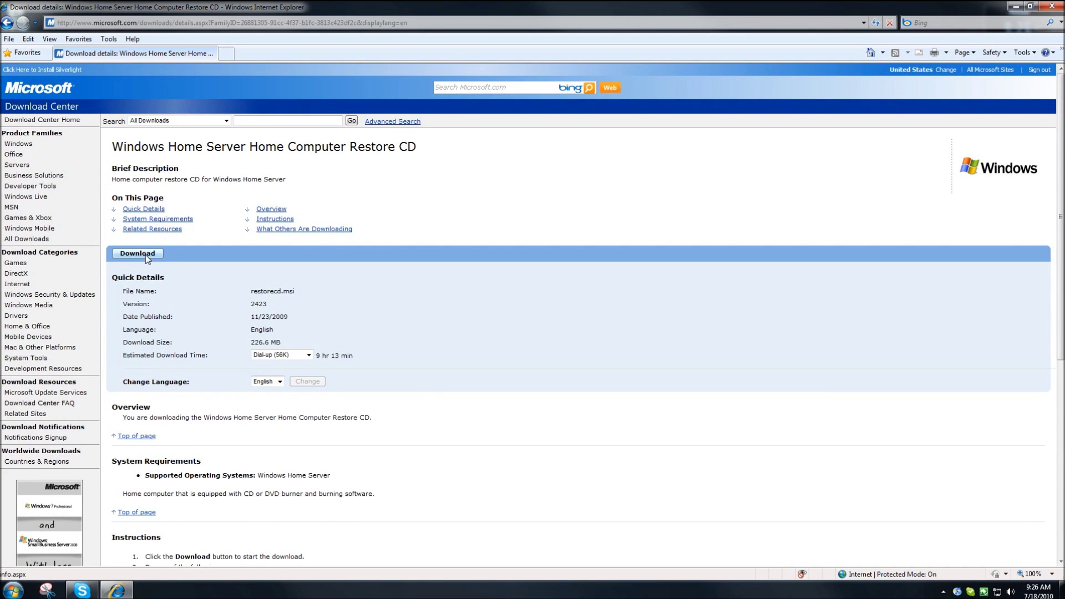
Save restorecd.msi to the desktop, then close Internet Explorer
click(136, 254)
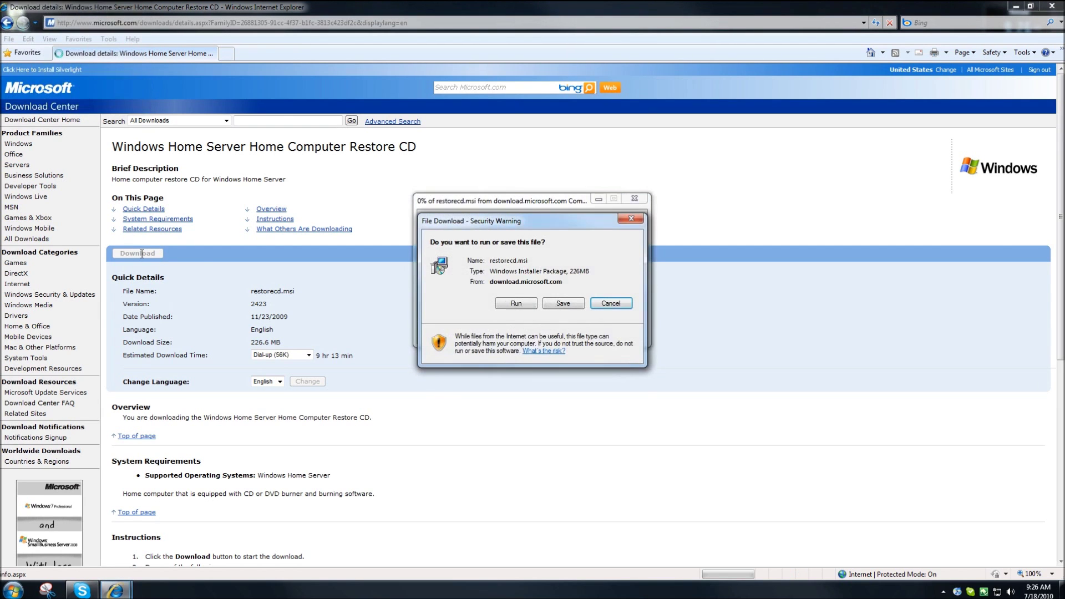
click(562, 305)
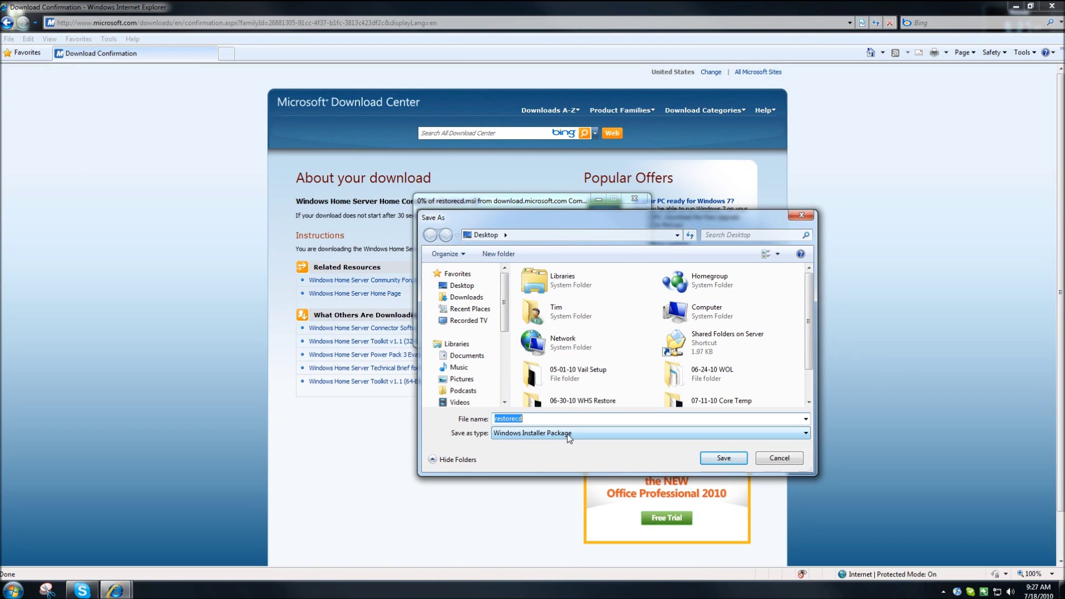
click(725, 460)
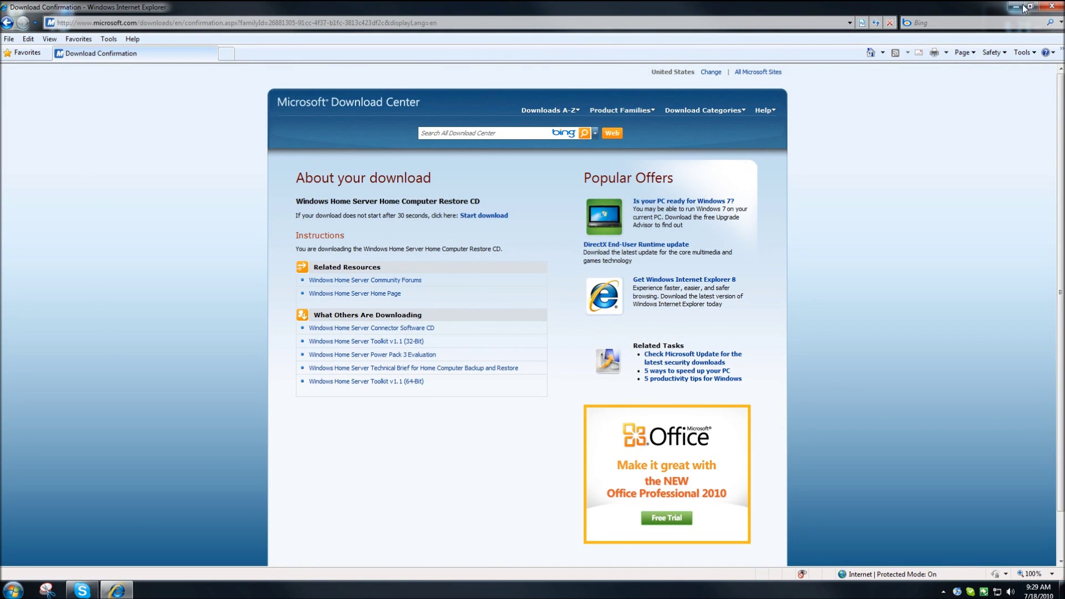
click(1052, 6)
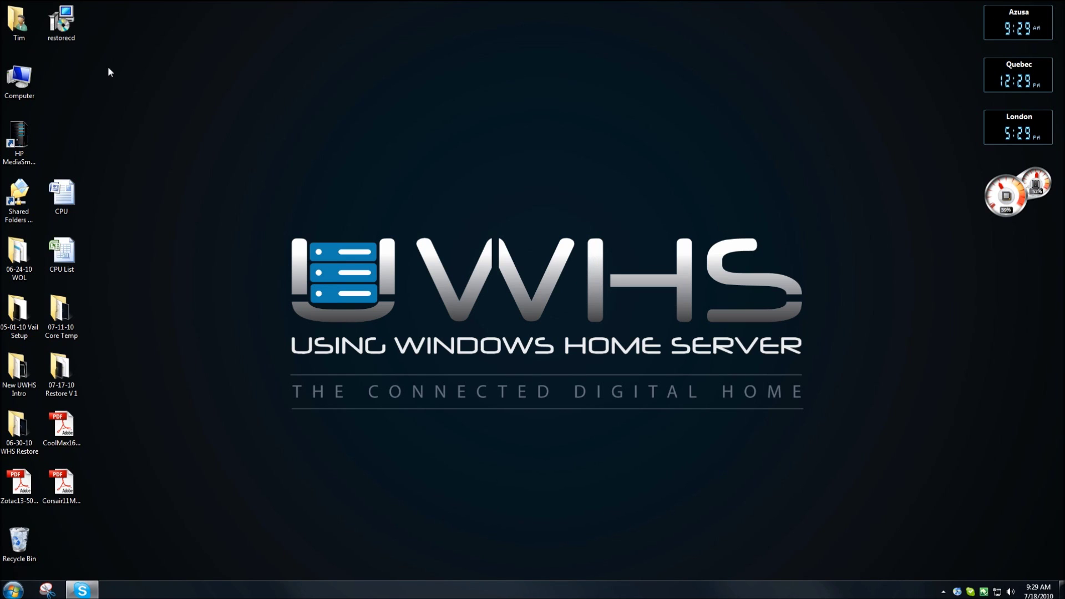
Copy the desktop restorecd.msi into Shared Folders > Software > Home PC Restore CD and launch it
drag(60, 20, 439, 194)
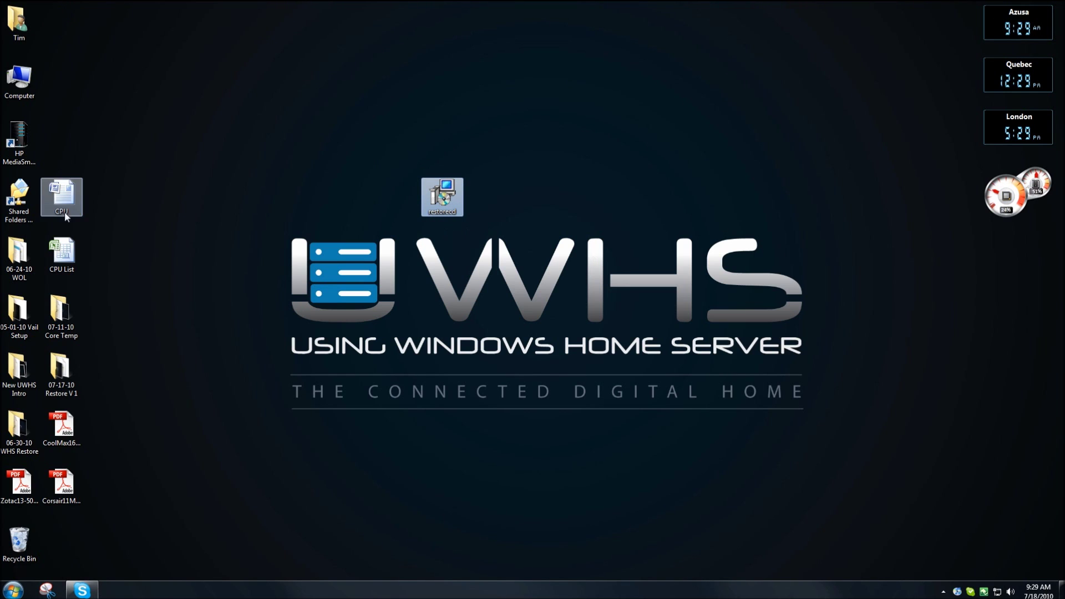
double_click(26, 208)
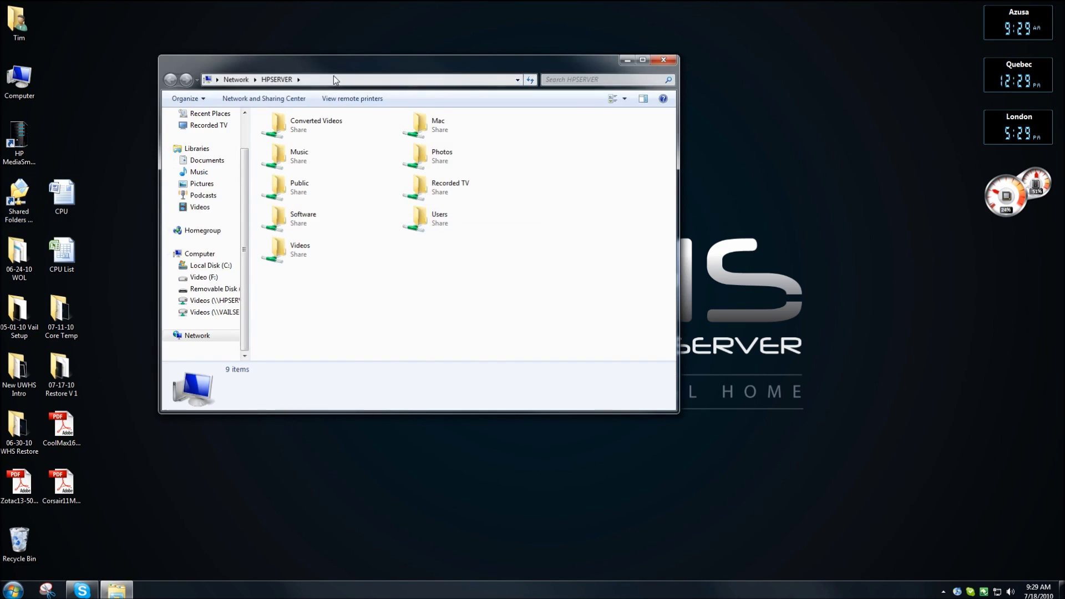
drag(334, 71, 675, 125)
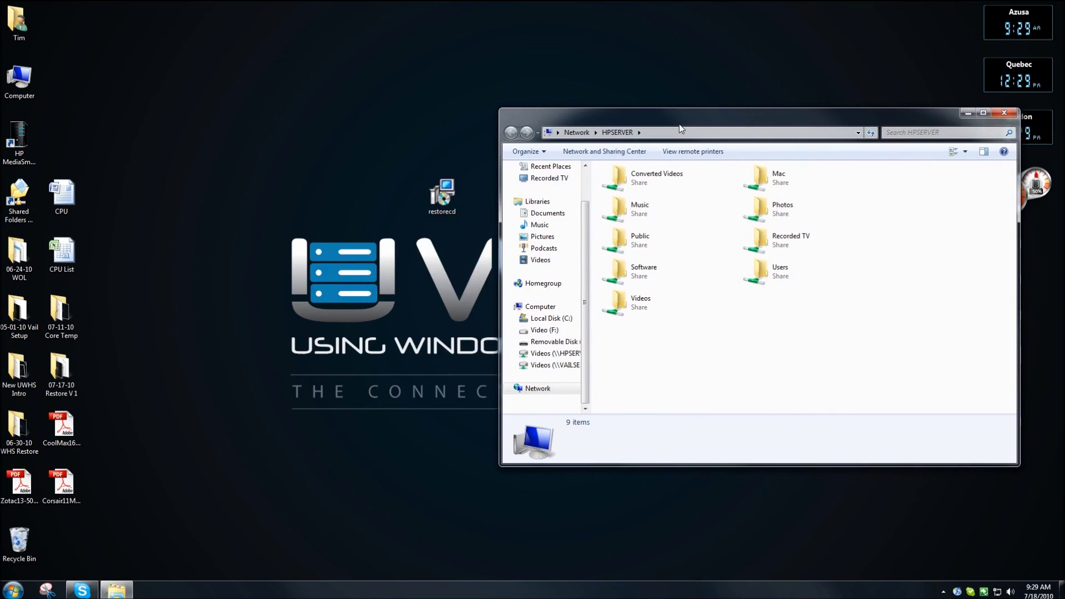
double_click(624, 276)
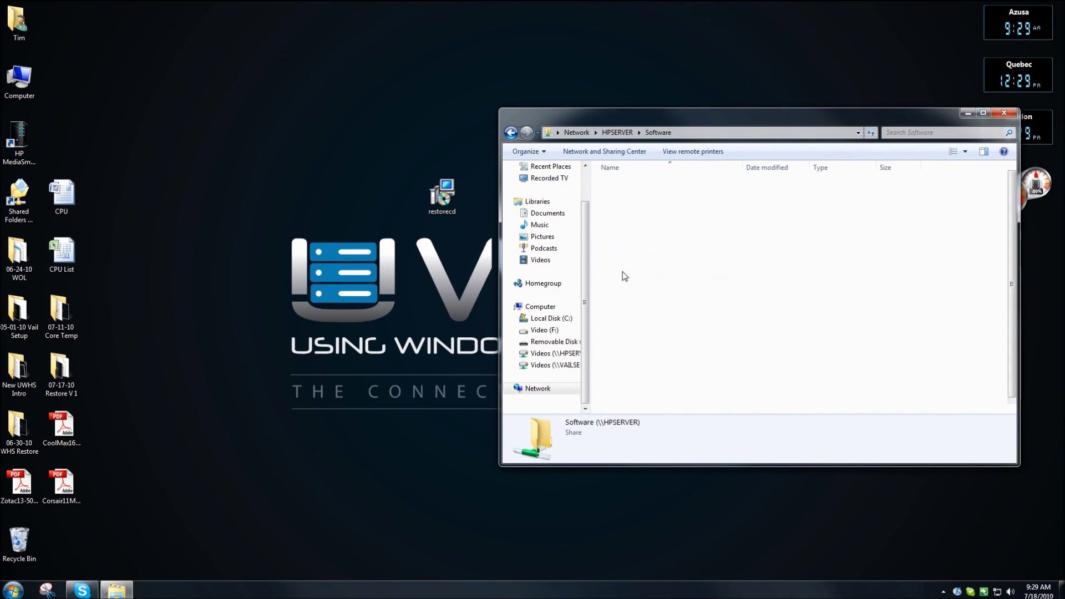
click(636, 235)
double_click(636, 235)
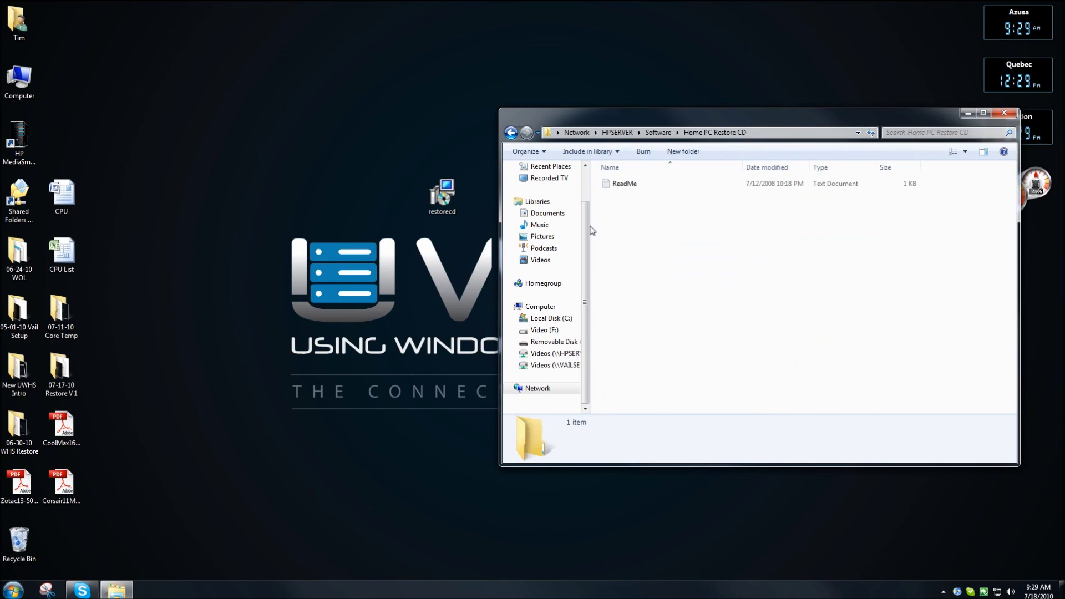
drag(442, 194, 711, 271)
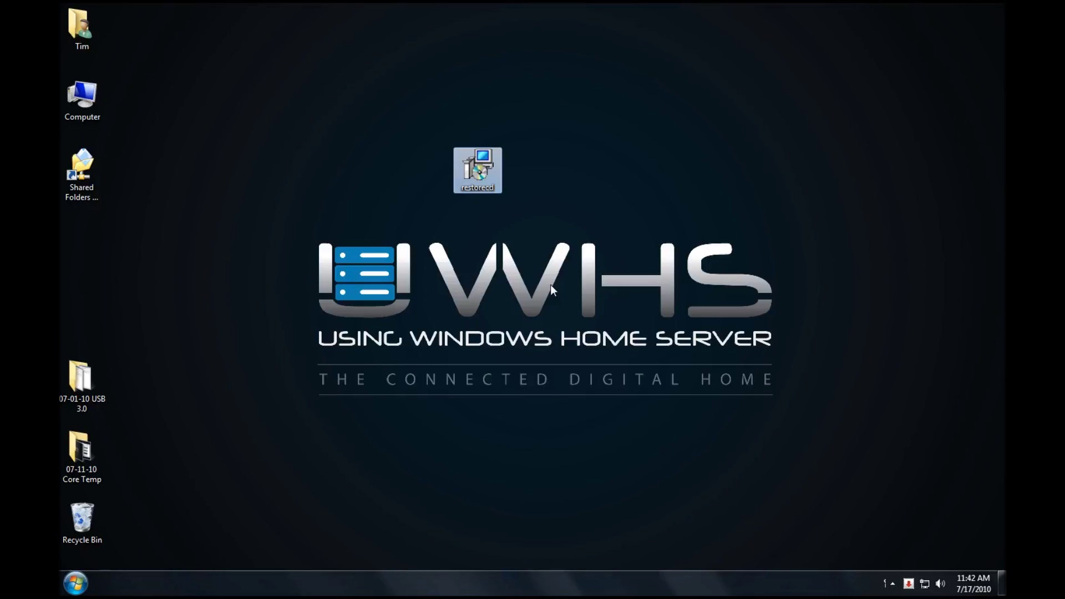
click(474, 176)
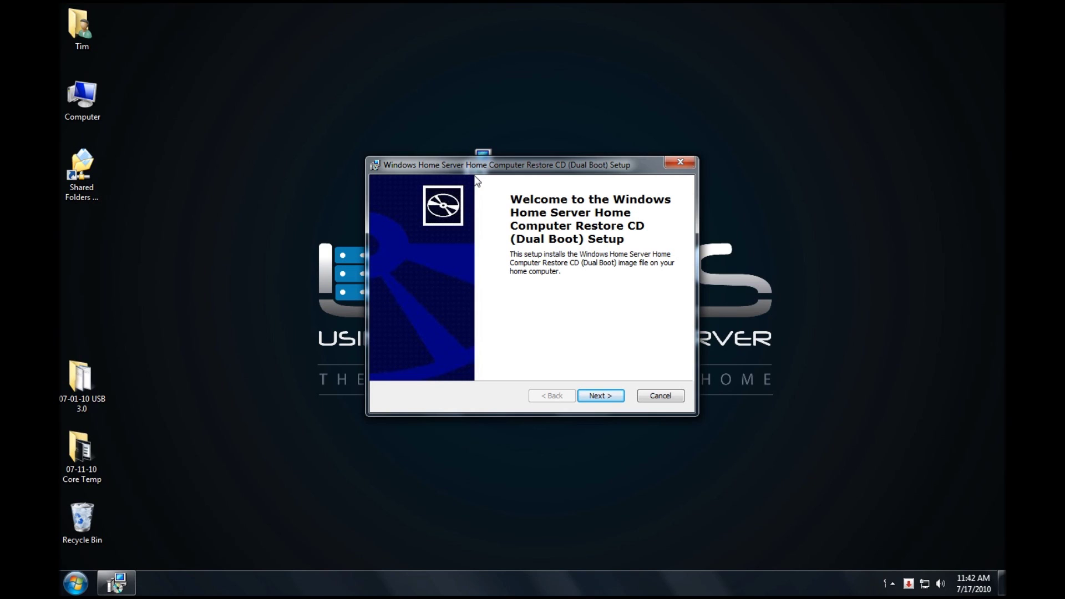
Accept the licence terms, keep the default location, and install the Restore CD (Dual Boot)
click(594, 396)
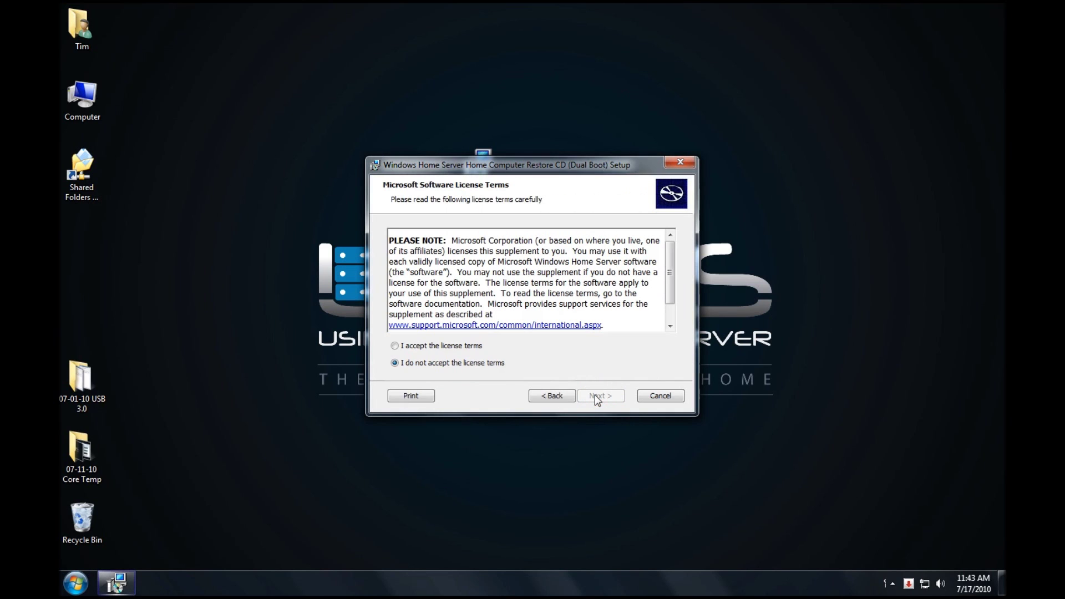
click(453, 346)
click(610, 399)
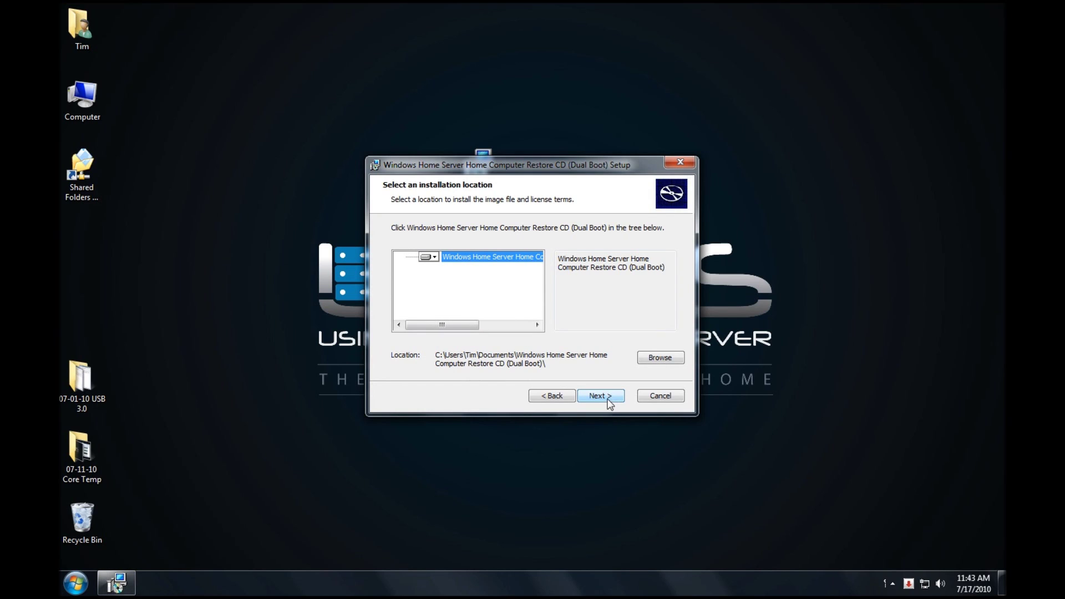
click(610, 400)
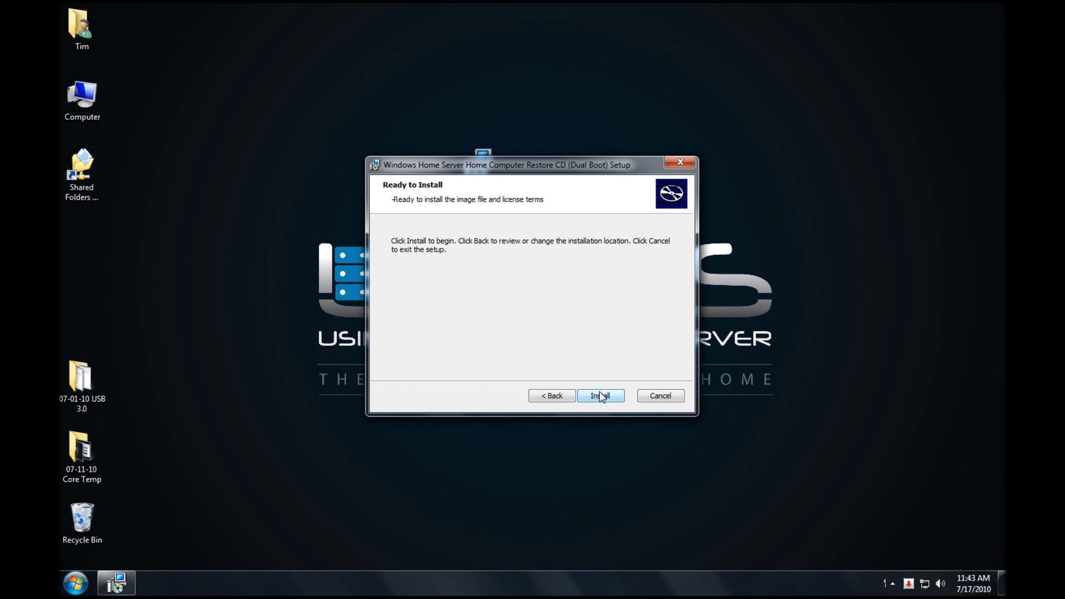
click(600, 394)
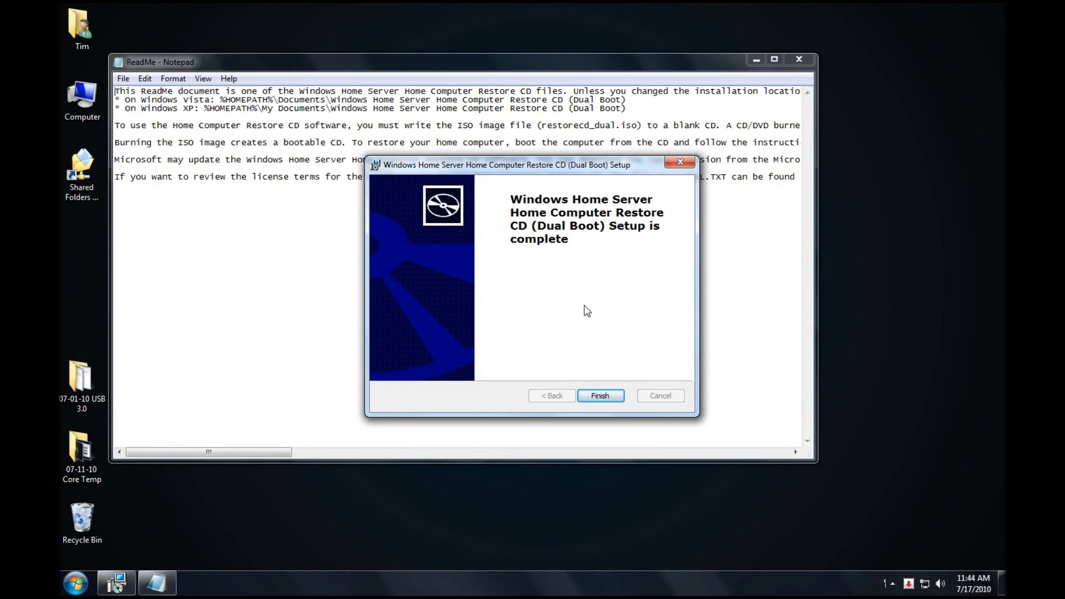
Finish the completed Restore CD setup, leaving the Dual Boot ReadMe open in Notepad
click(591, 397)
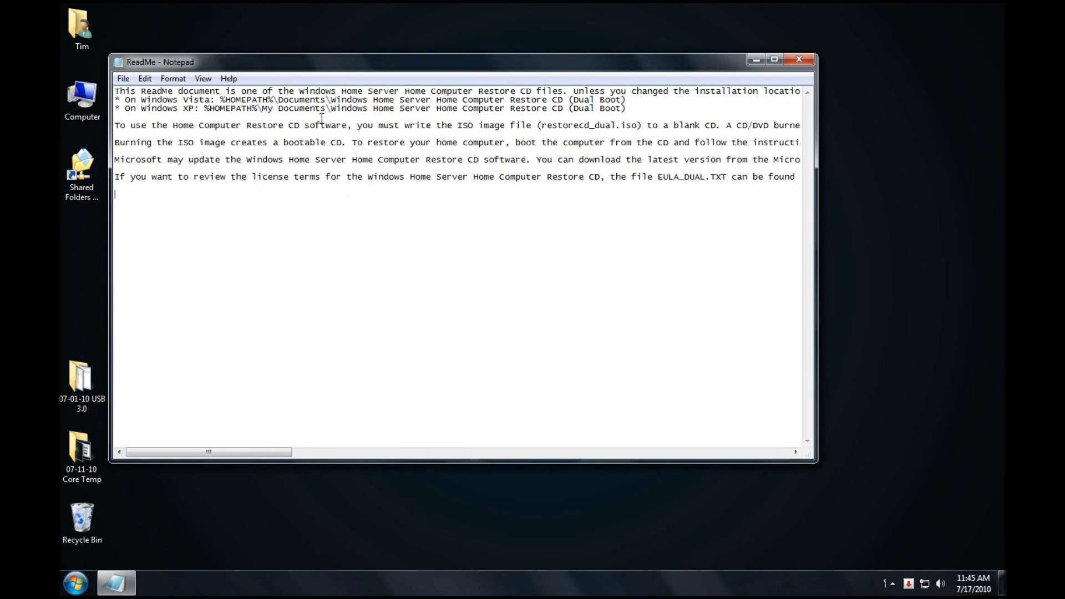
Browse to My Documents' Restore CD (Dual Boot) folder and check RestoreCD_dual's size (397 MB) in Properties
double_click(75, 41)
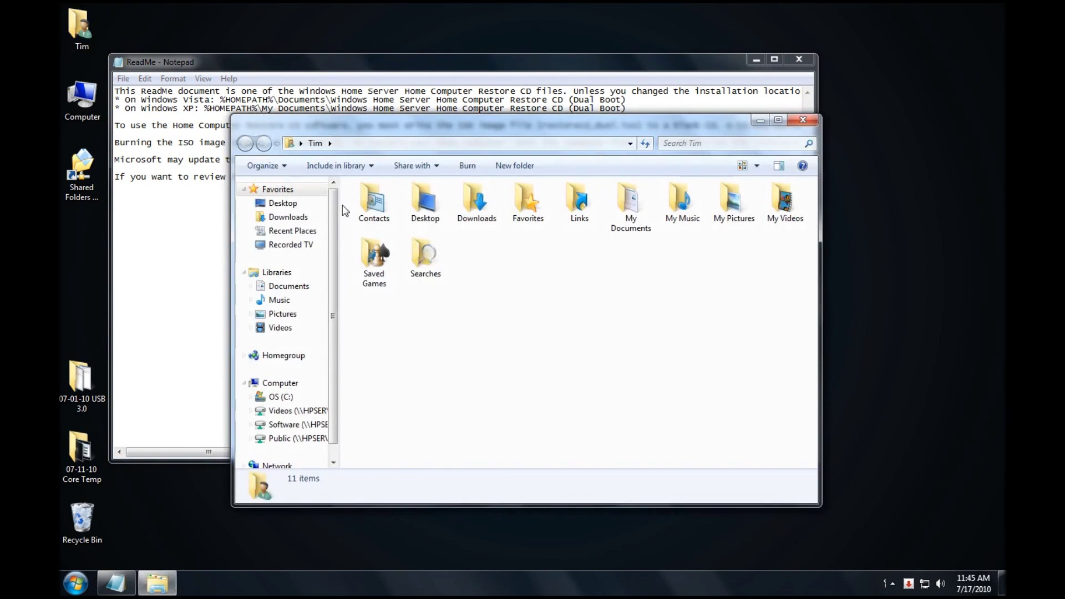
double_click(614, 218)
double_click(387, 272)
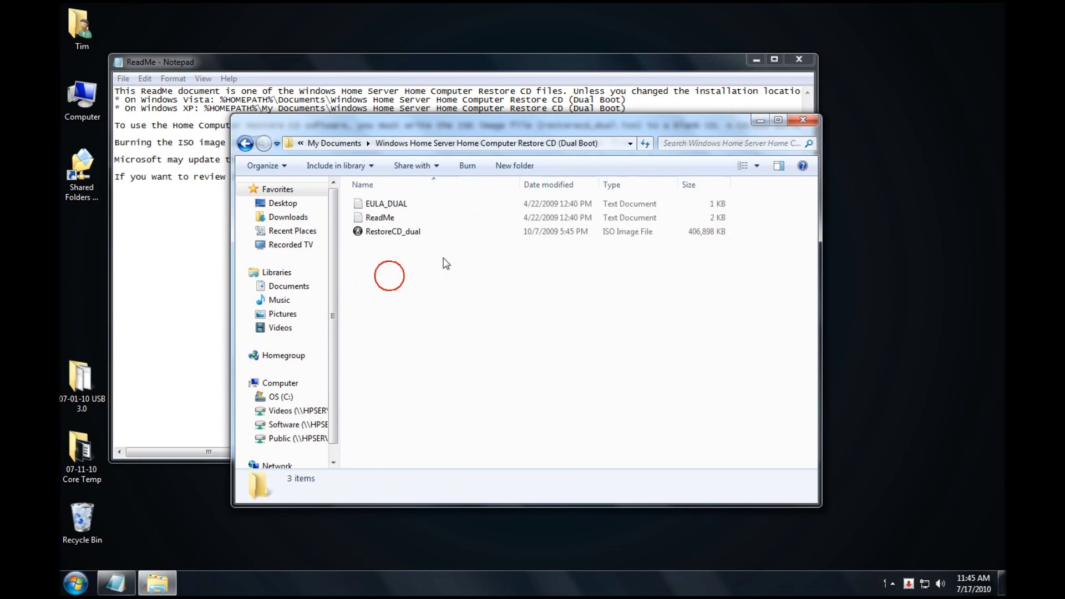
click(386, 234)
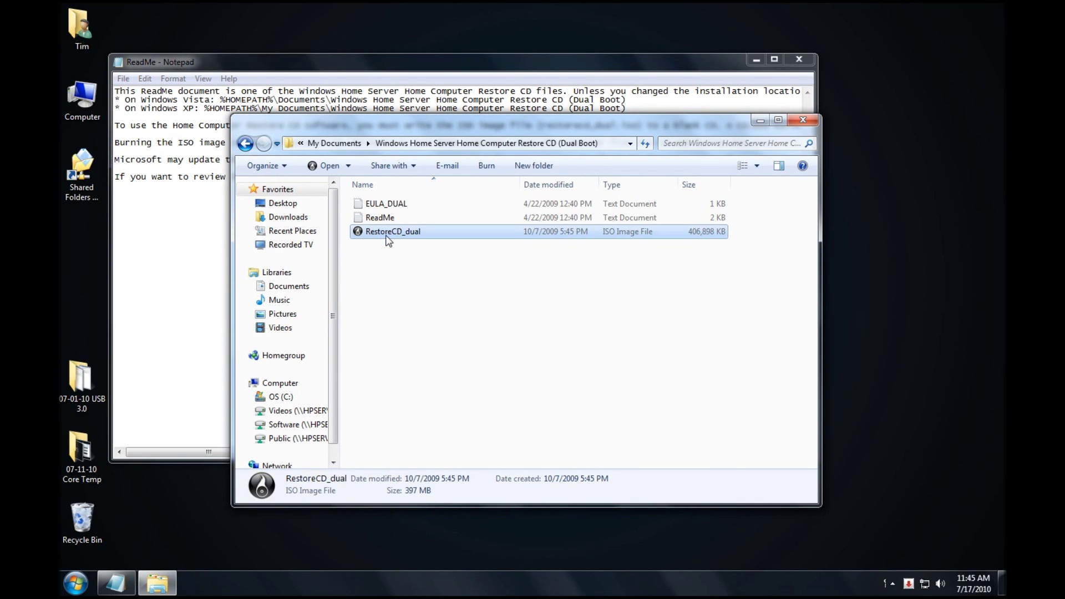
right_click(386, 235)
click(435, 429)
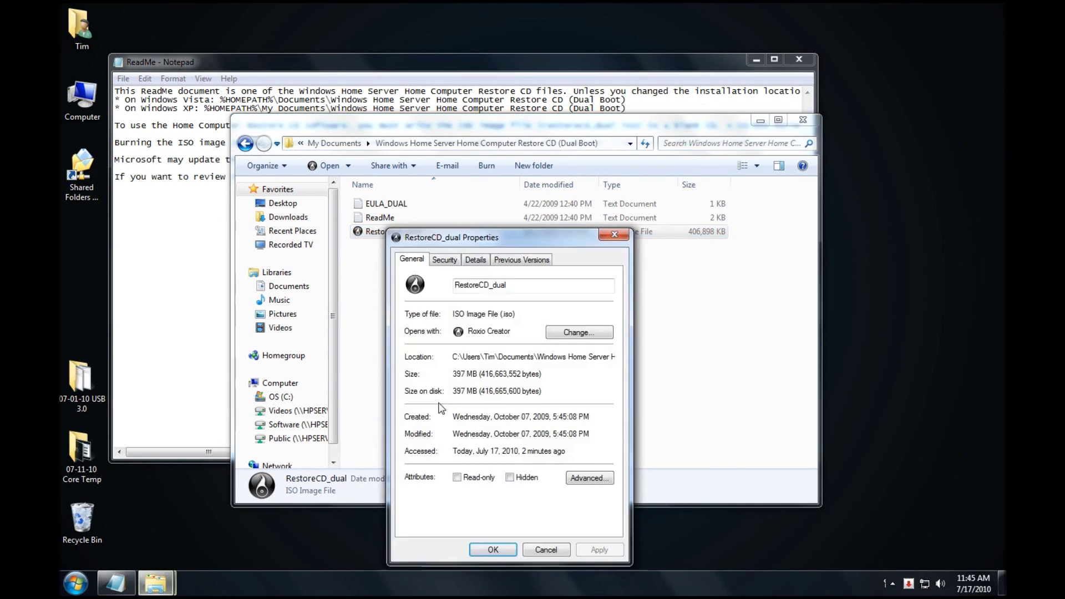
click(547, 548)
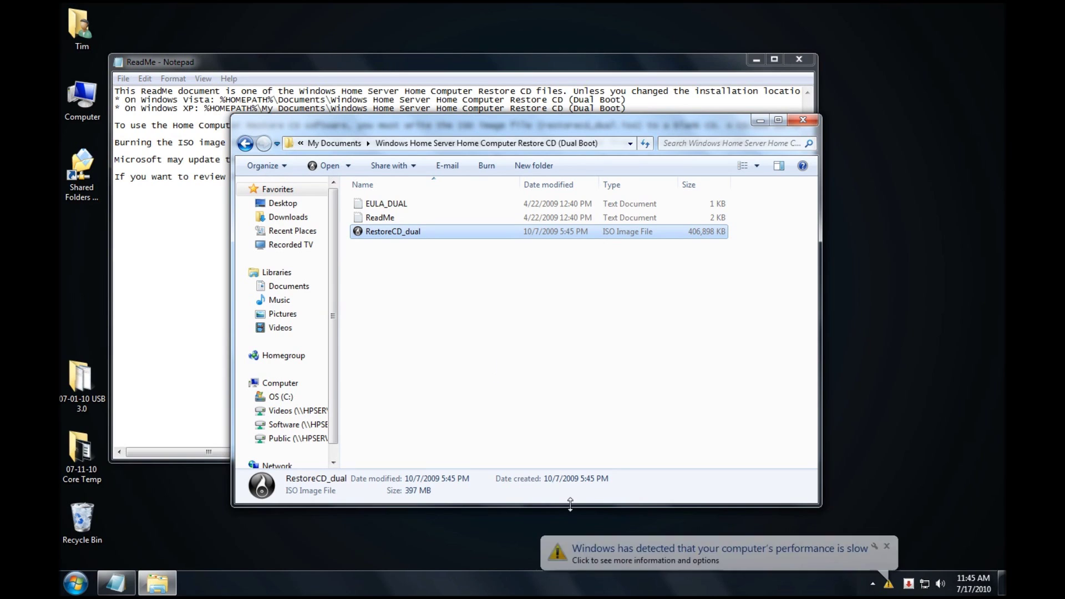
click(887, 546)
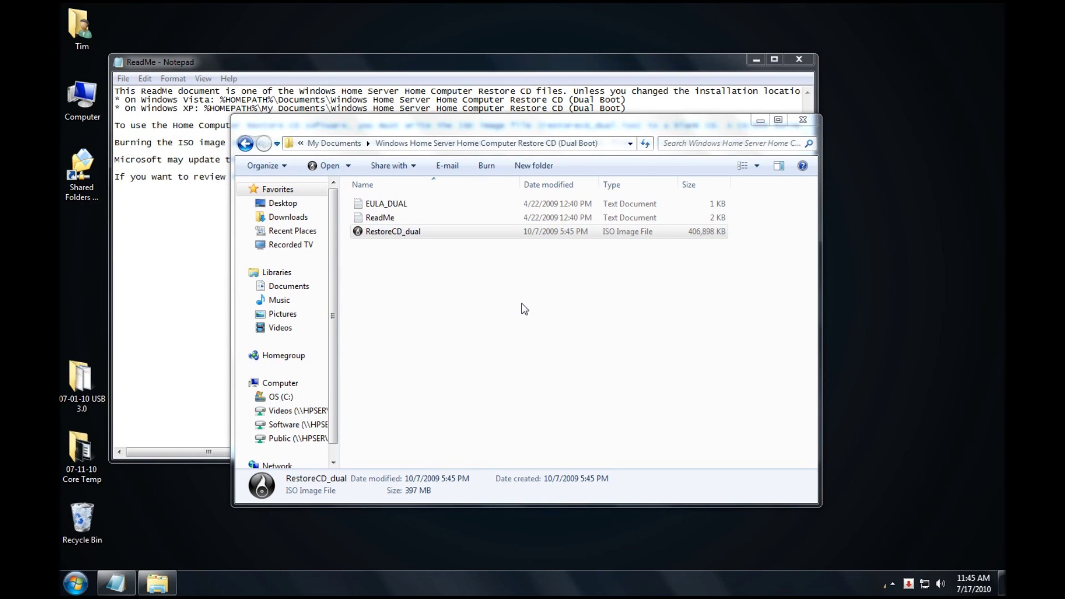
Start Roxio Creator's Copy > Burn Image task and add RestoreCD_dual from the Restore CD folder
click(478, 272)
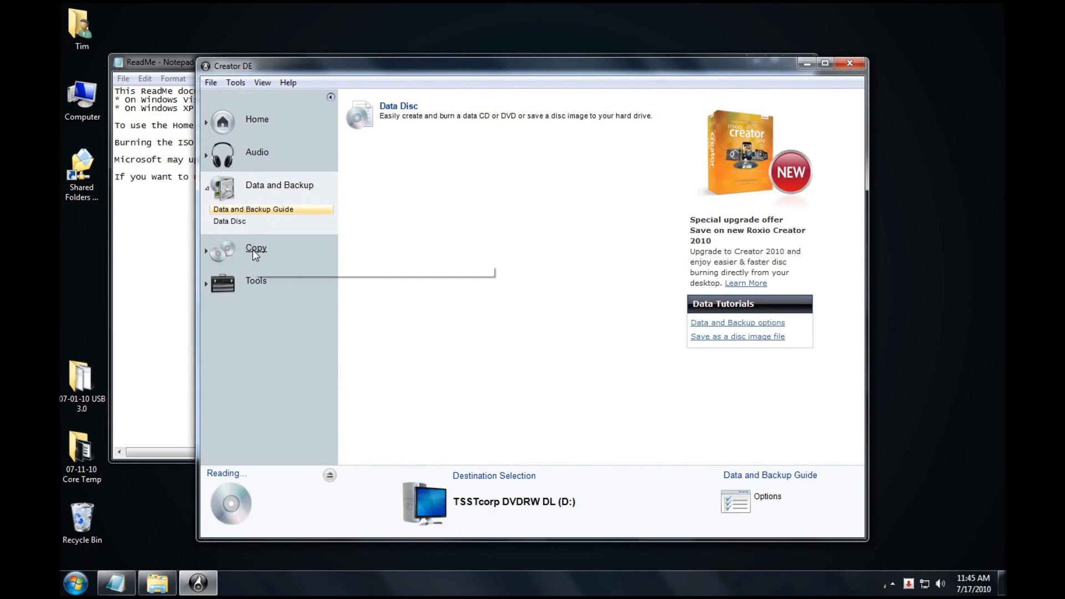
click(252, 250)
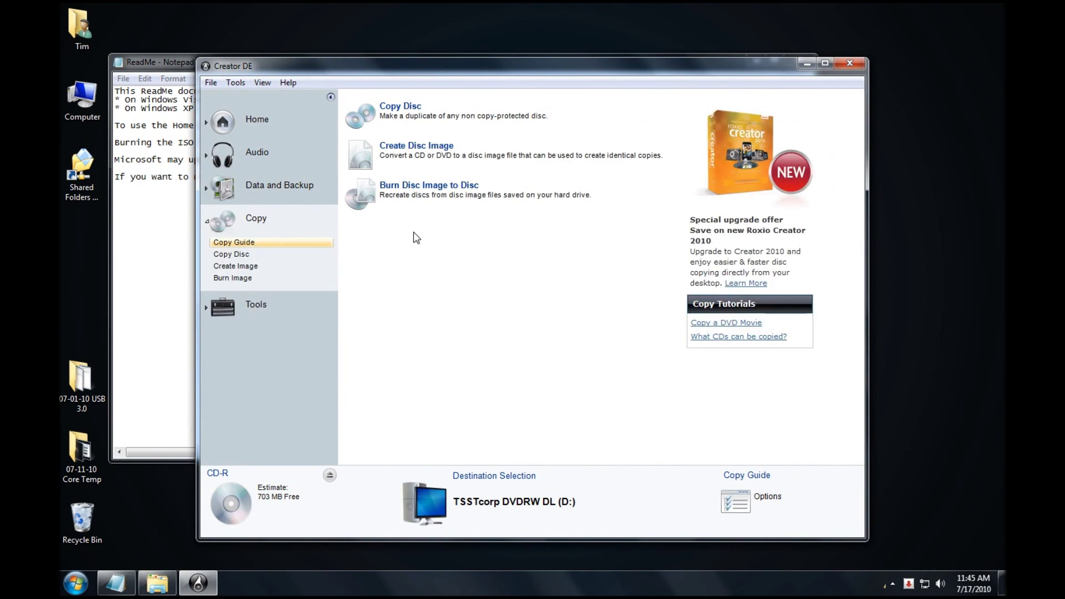
click(420, 189)
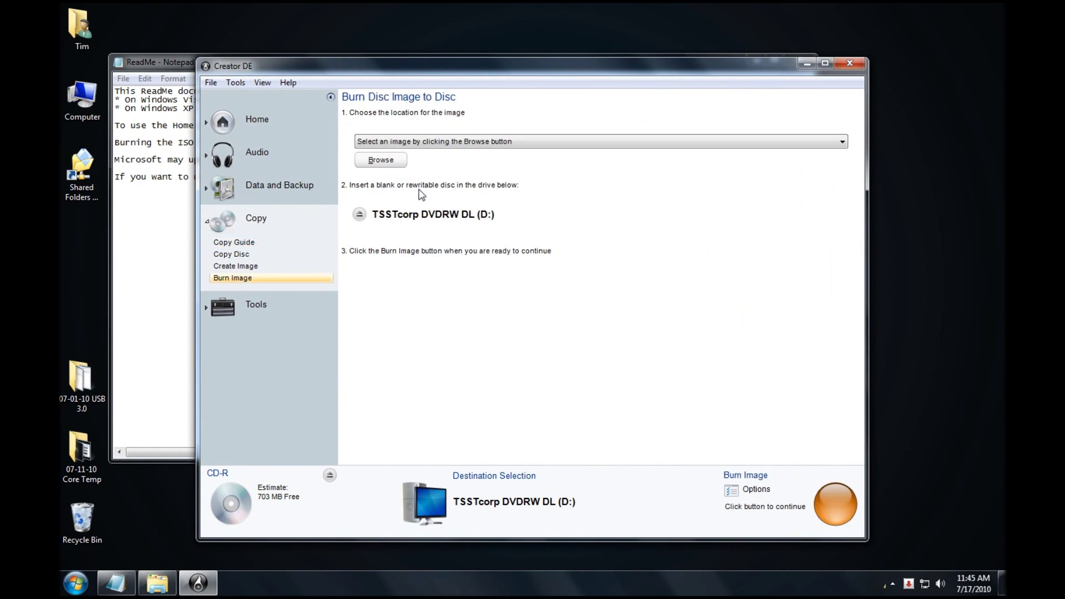
click(387, 160)
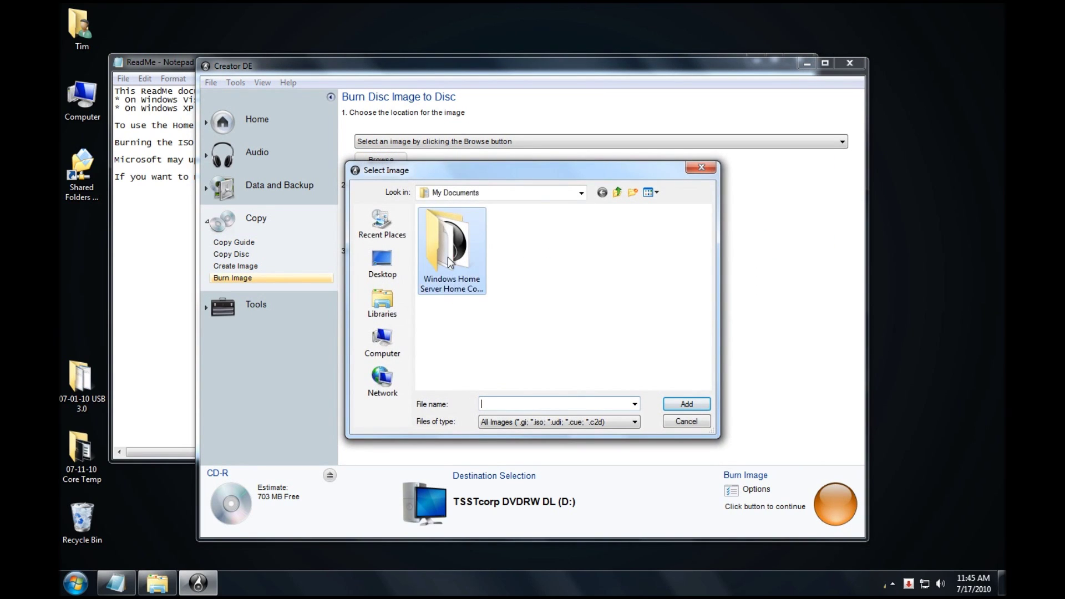
double_click(449, 262)
click(464, 232)
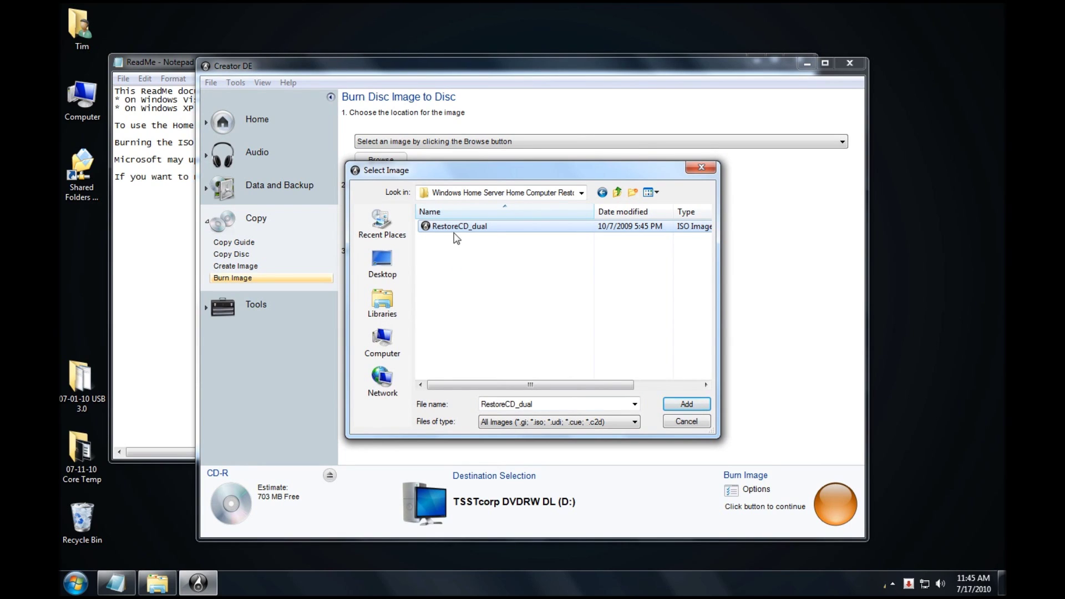
click(684, 403)
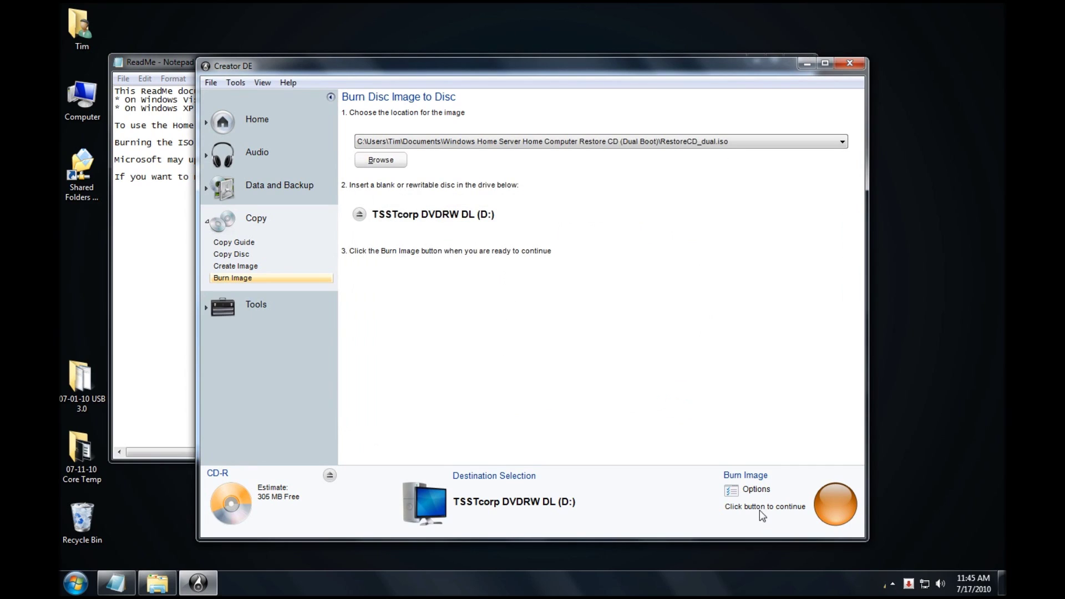
Burn RestoreCD_dual to the CD in the TSSTcorp drive, then close Creator DE
click(830, 507)
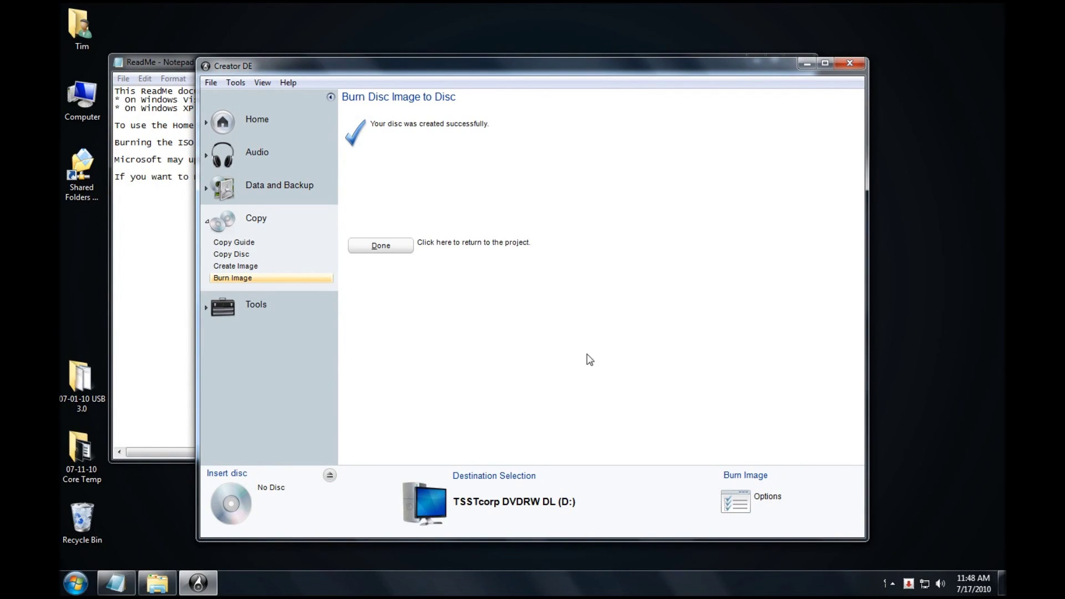
click(385, 245)
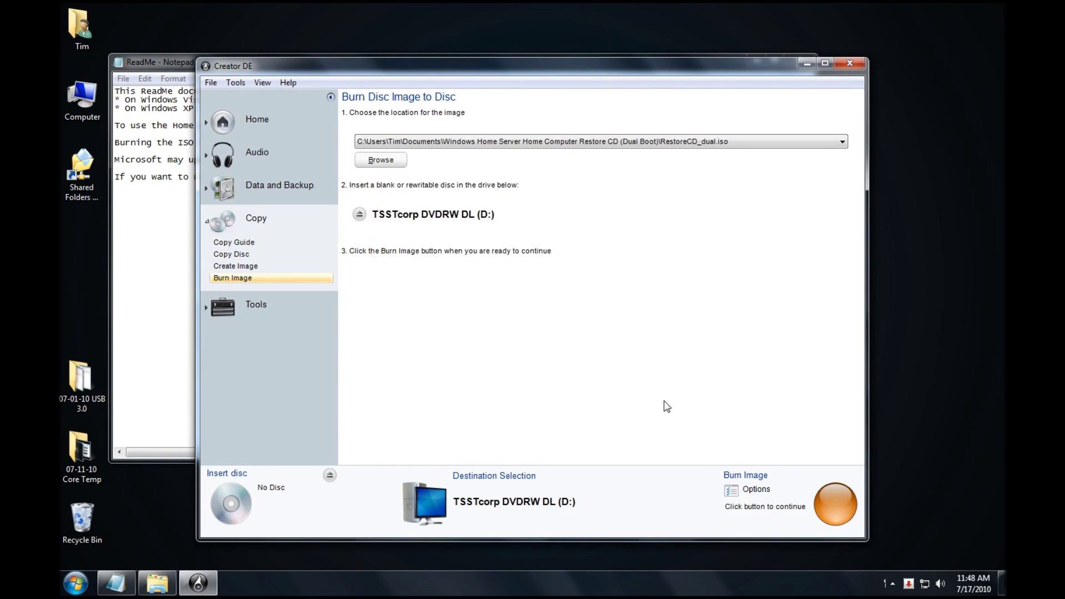
click(849, 63)
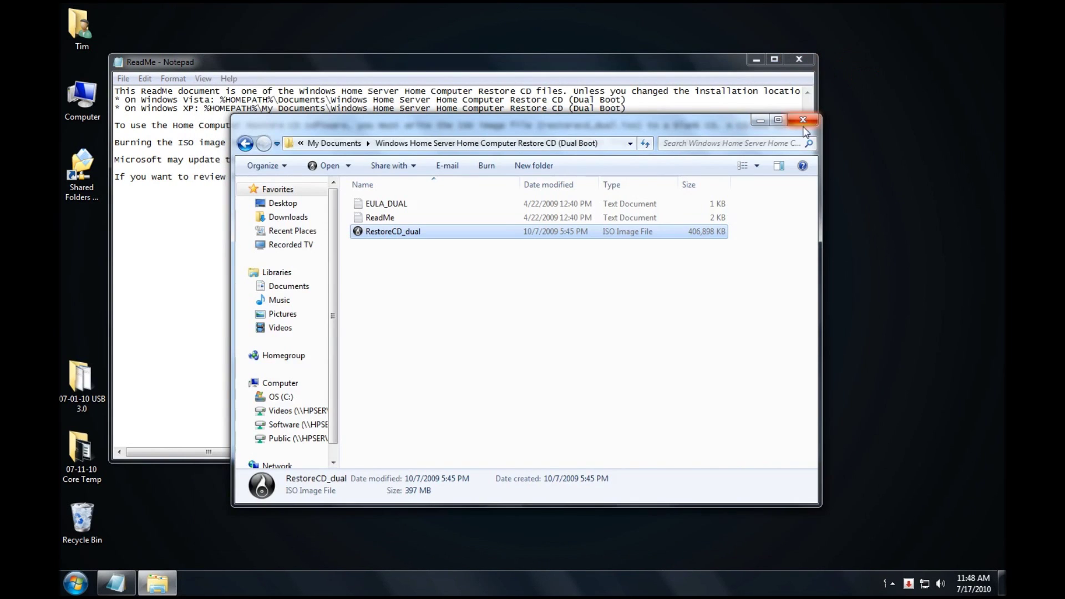
Close the Notepad ReadMe and the disc's Home Computer Restore Instructions page
click(799, 59)
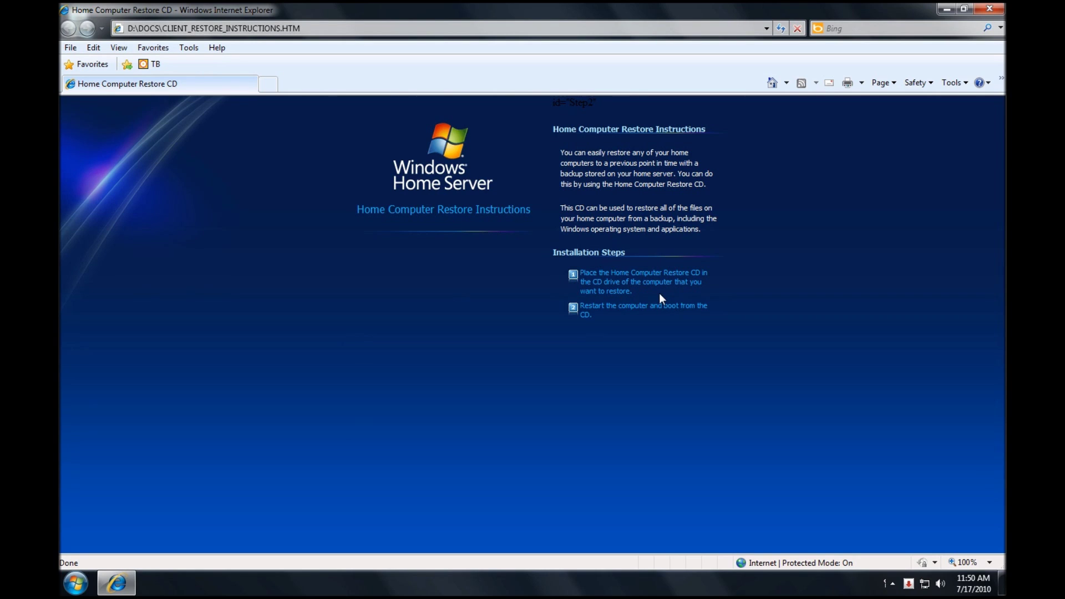
click(989, 9)
click(192, 167)
Open Computer and select DVD RW Drive (D:) showing WHSRST3_EN, 0 bytes free of 397 MB, CDFS
double_click(98, 109)
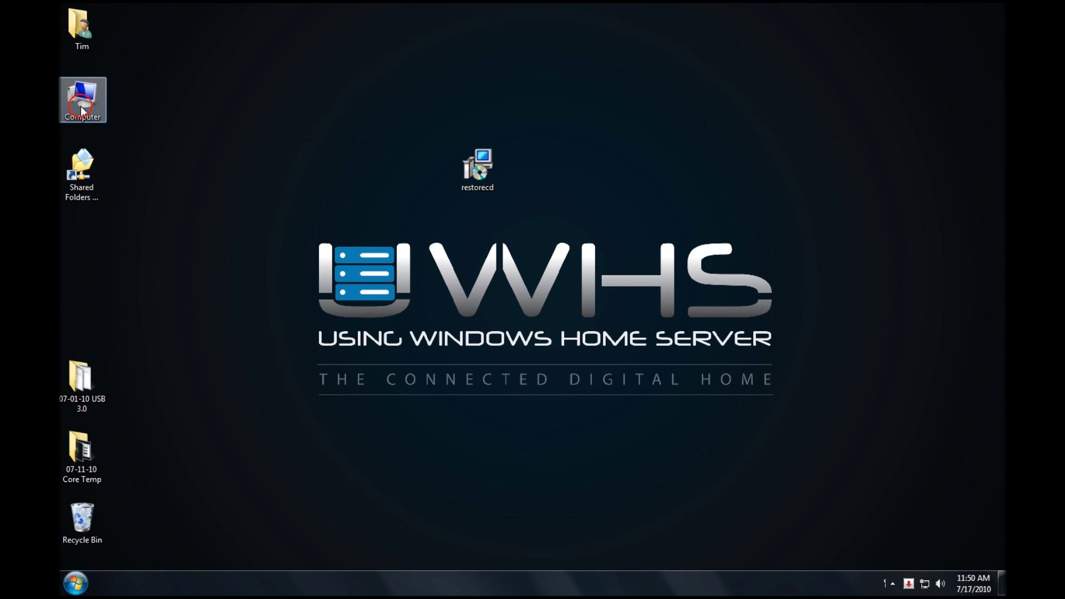
click(435, 277)
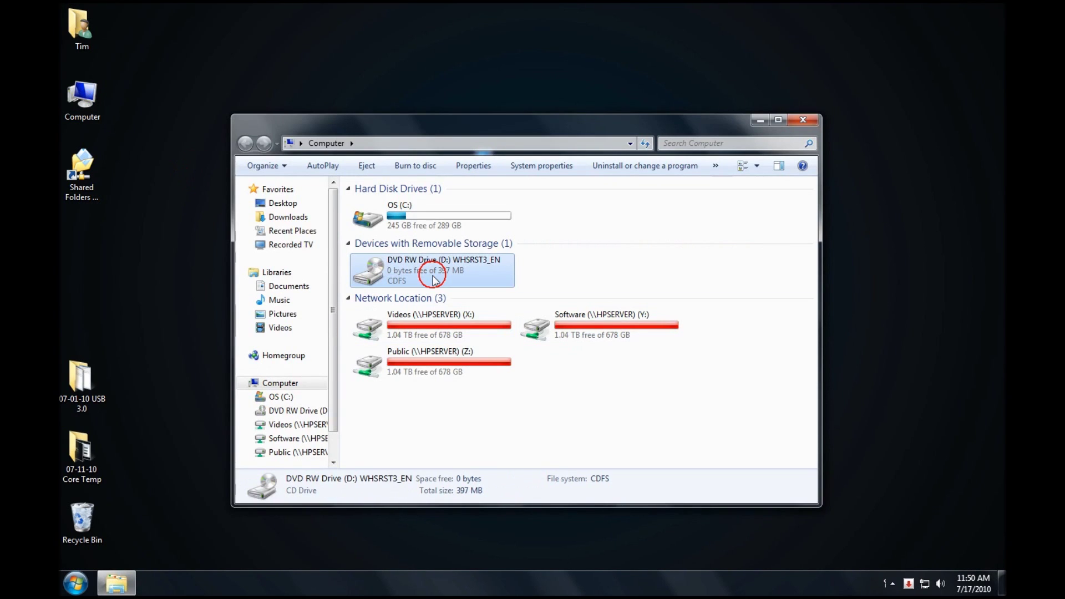